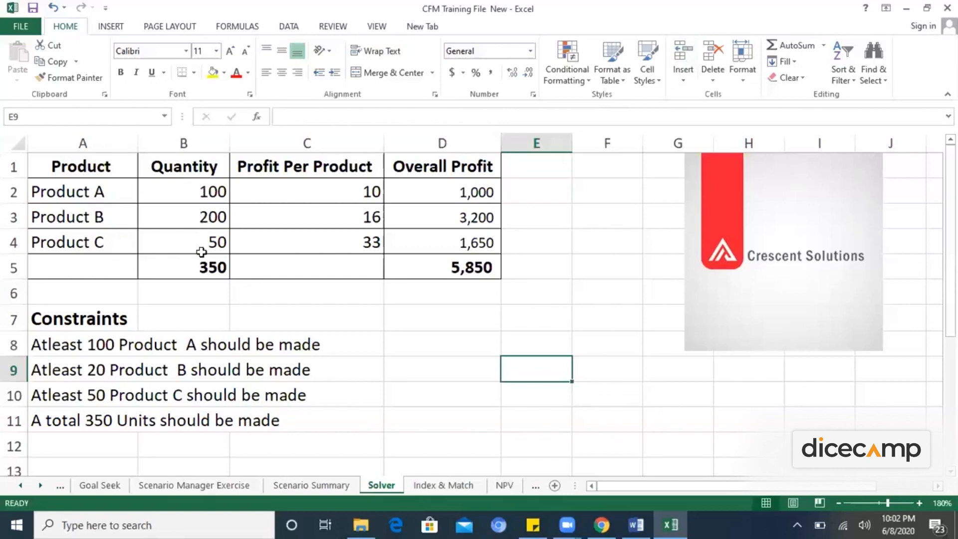
Step: Examine the formulas behind the total quantity in B5, Product A's overall profit in D2 and the total profit in D5
left_click(200, 268)
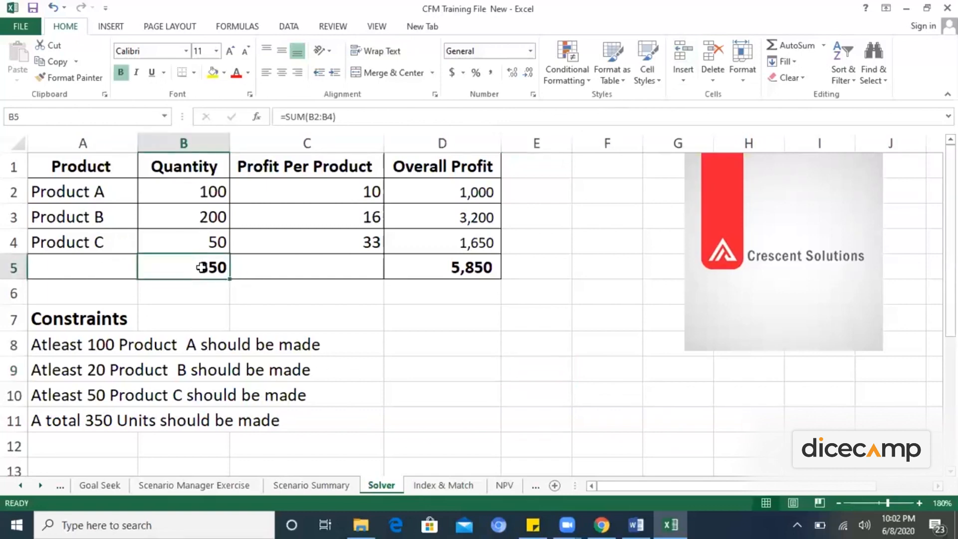
double_click(201, 267)
key("Escape")
left_click(409, 187)
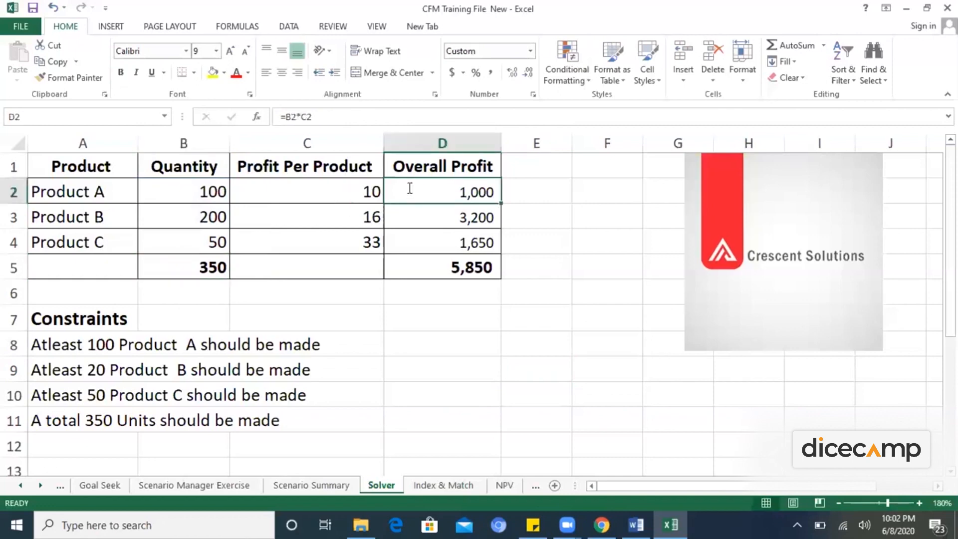
double_click(409, 188)
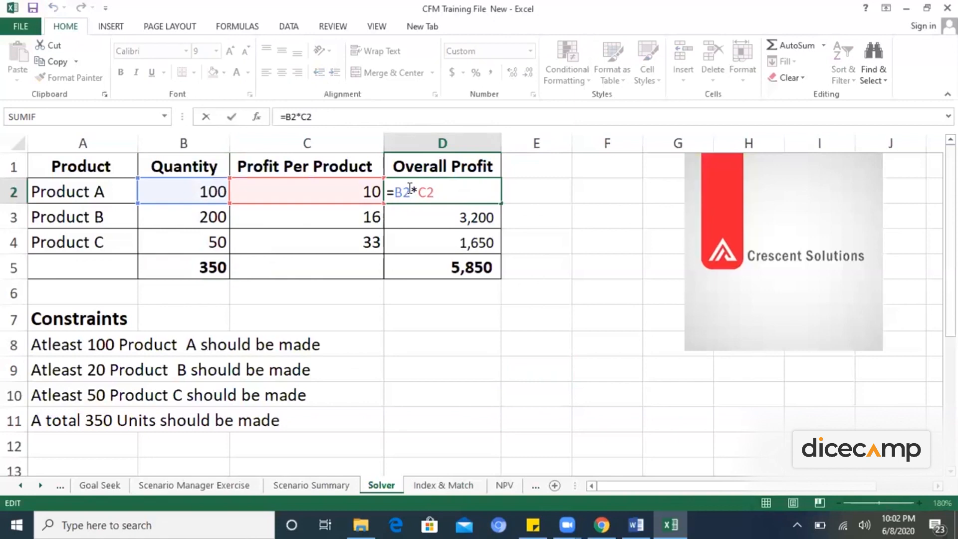
key("Escape")
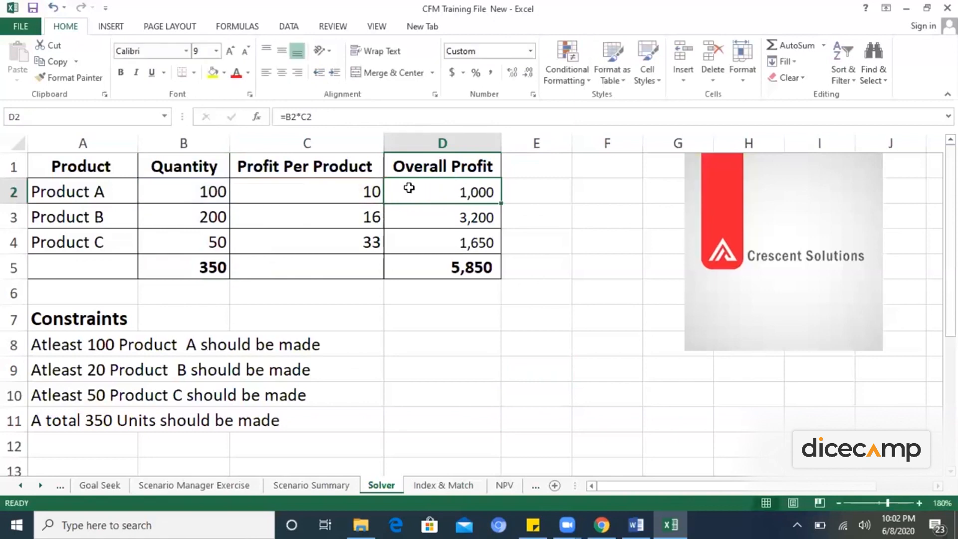
key("Down")
key("Down")
key("Down")
key("F2")
key("Escape")
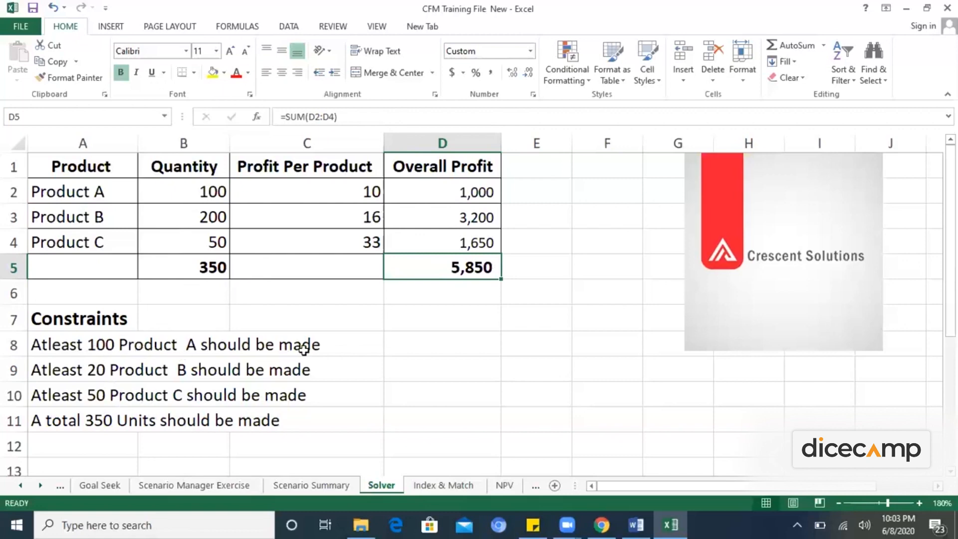
Step: Enter the operator >= in D8, D9 and D10 beside the three minimum-quantity constraints
left_click(433, 338)
type(">=")
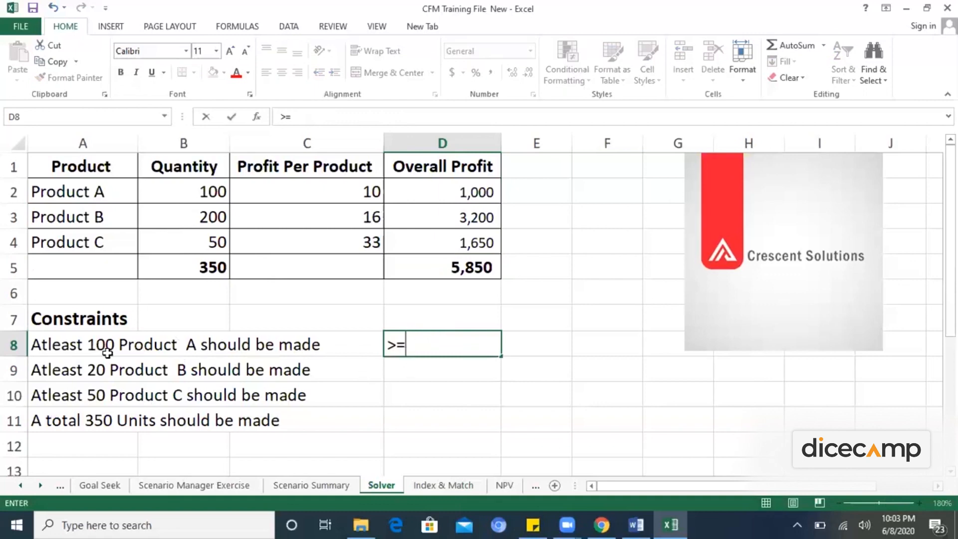
left_click(402, 370)
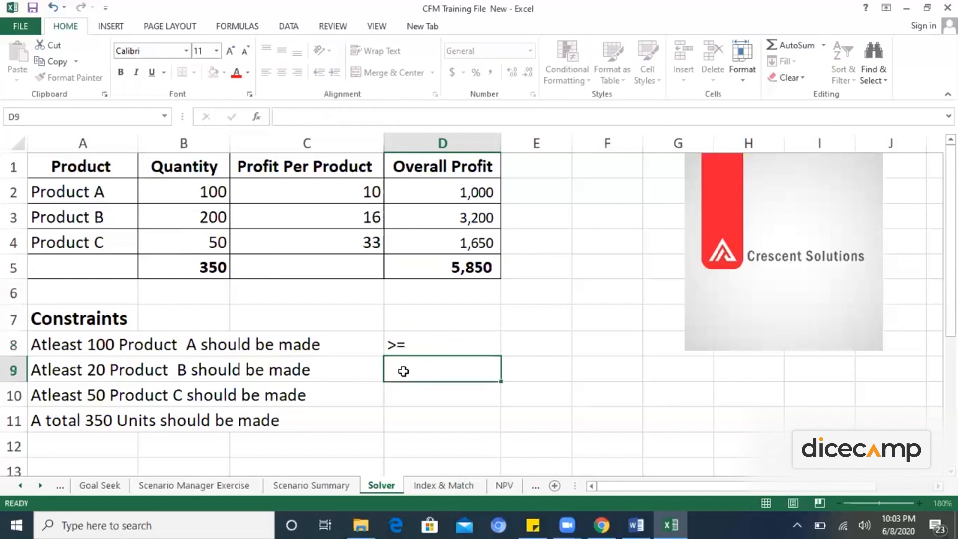
type(">=")
left_click(403, 394)
type(">")
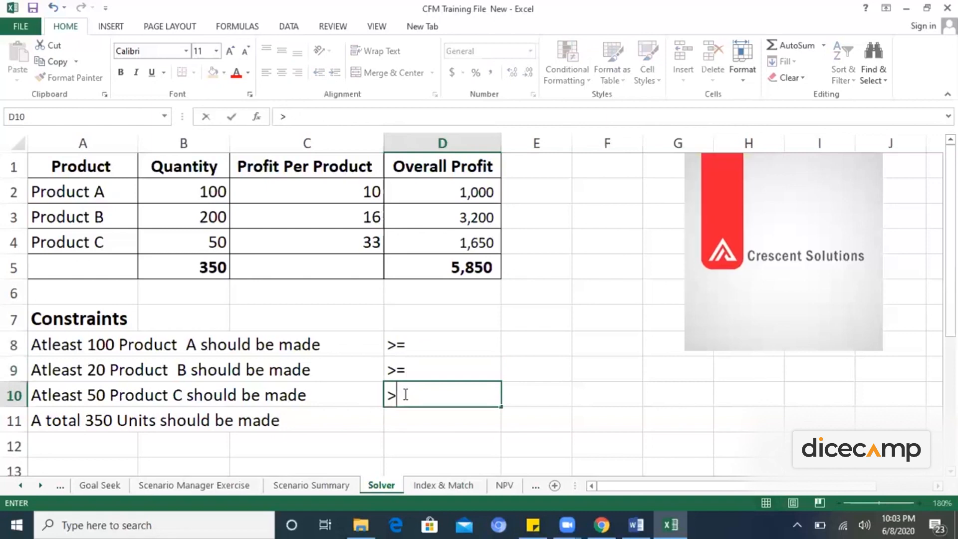
type("=")
key("Return")
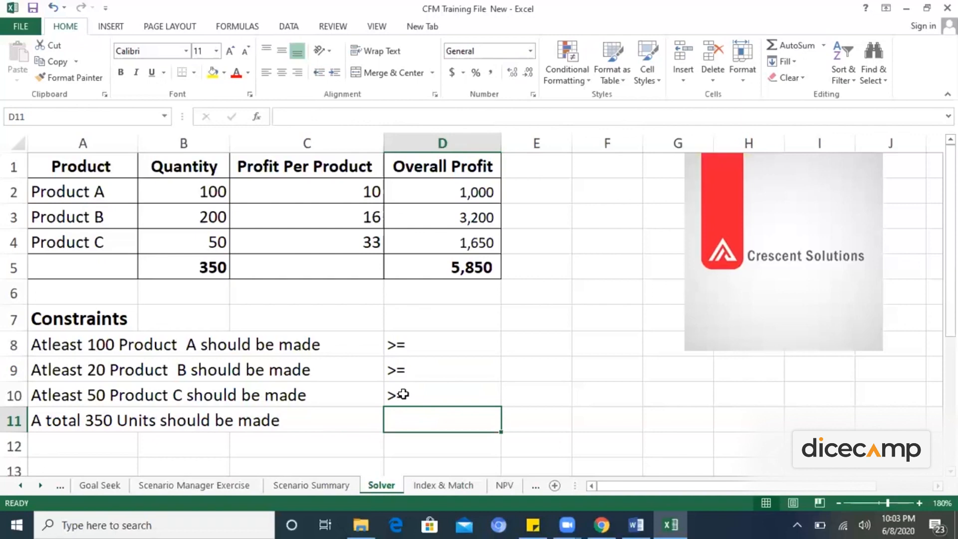
Step: Enter =350 in D11 beside the total units constraint
type("35")
key("BackSpace")
key("BackSpace")
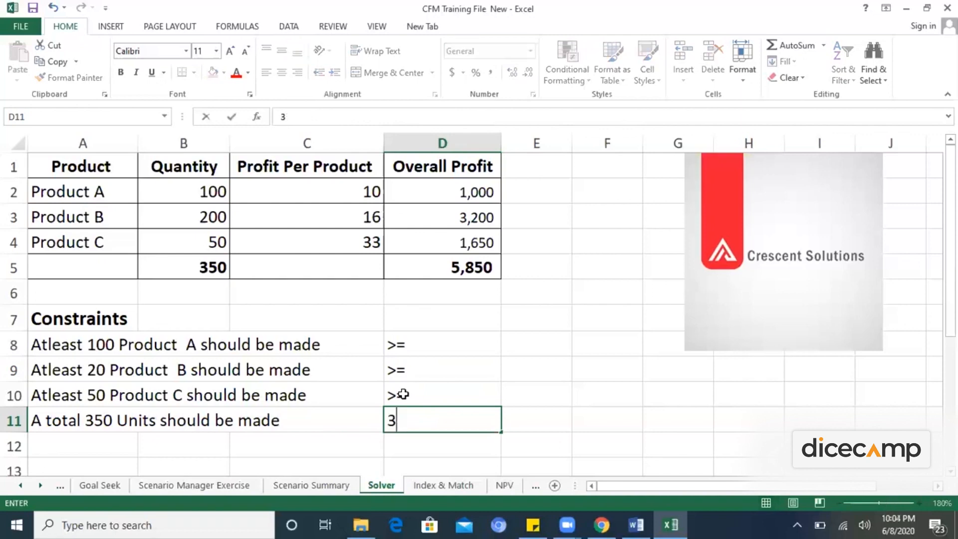
type("=350")
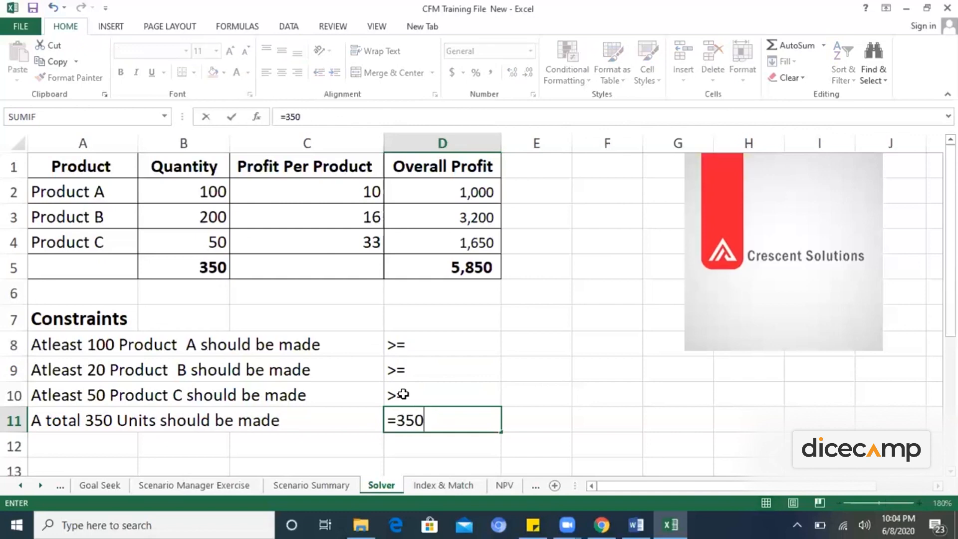
left_click_drag(421, 340, 430, 419)
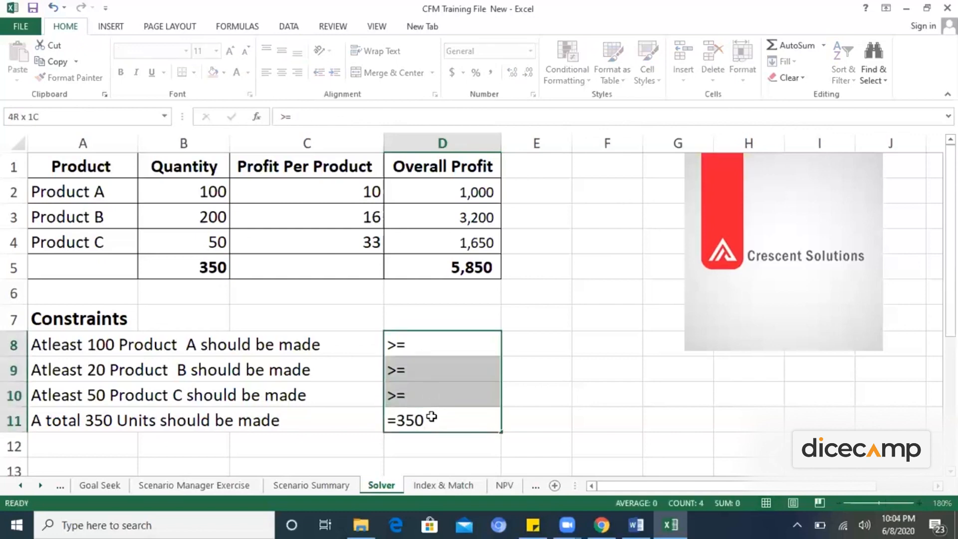
Step: Review the model's cells: total profit D5, constraints D8:D11, total quantity B5 and product quantities B2:B4
left_click(469, 272)
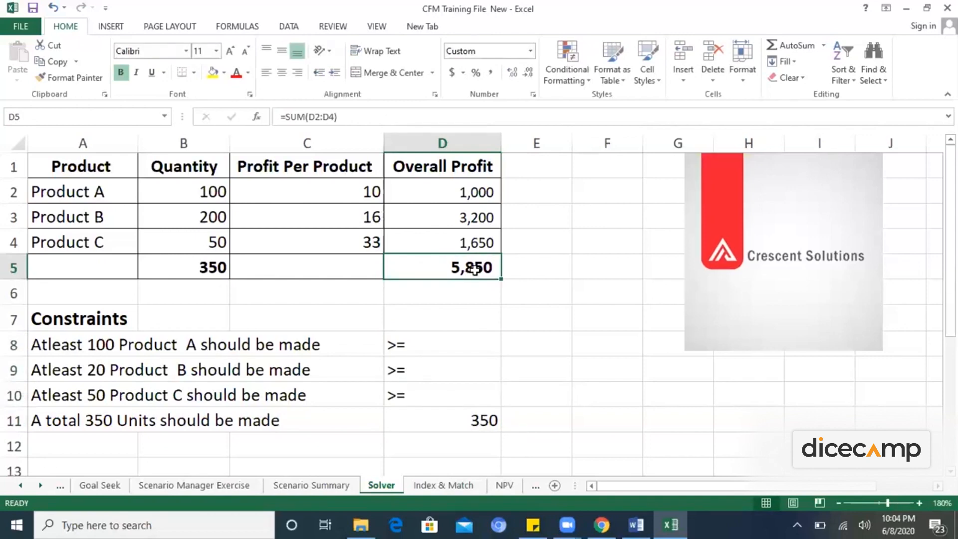
left_click_drag(447, 336, 466, 426)
left_click(213, 272)
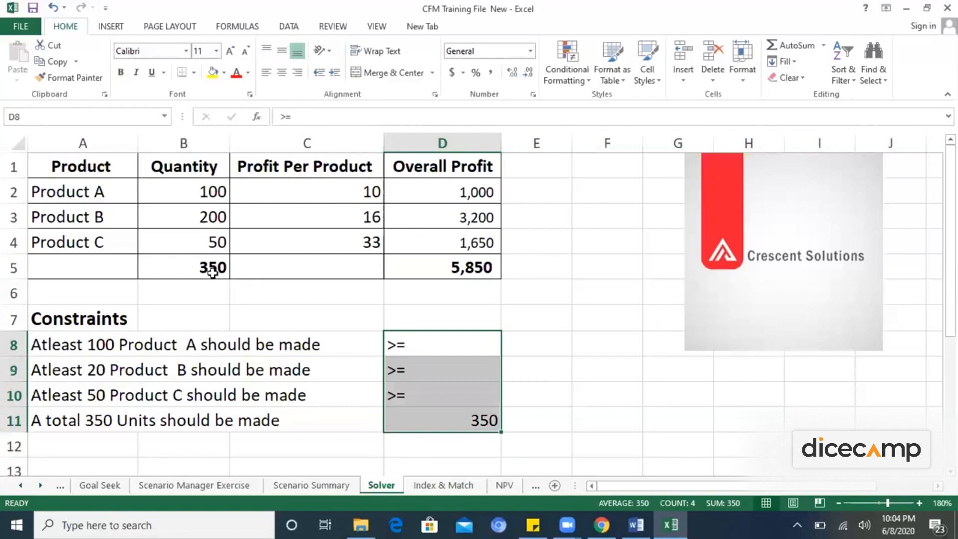
left_click_drag(213, 194, 214, 241)
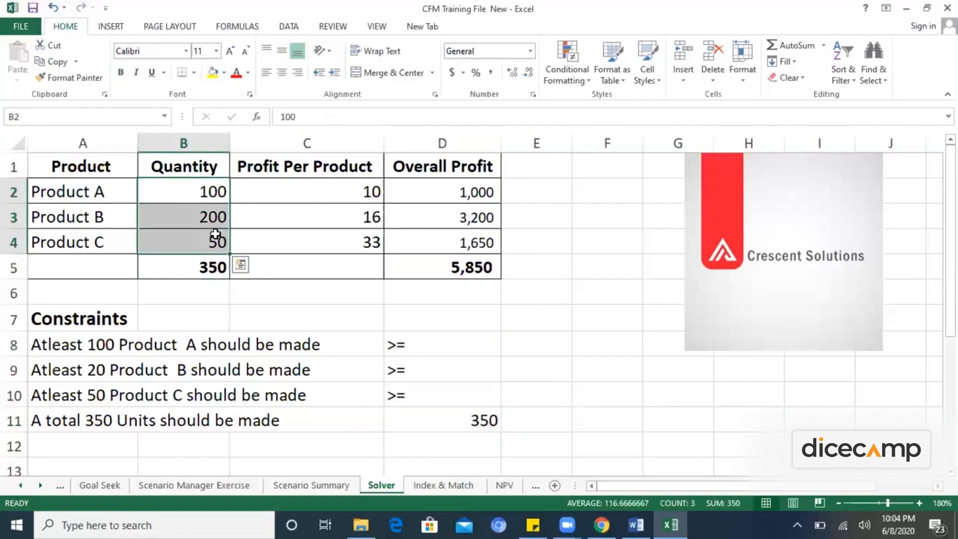
left_click(295, 223)
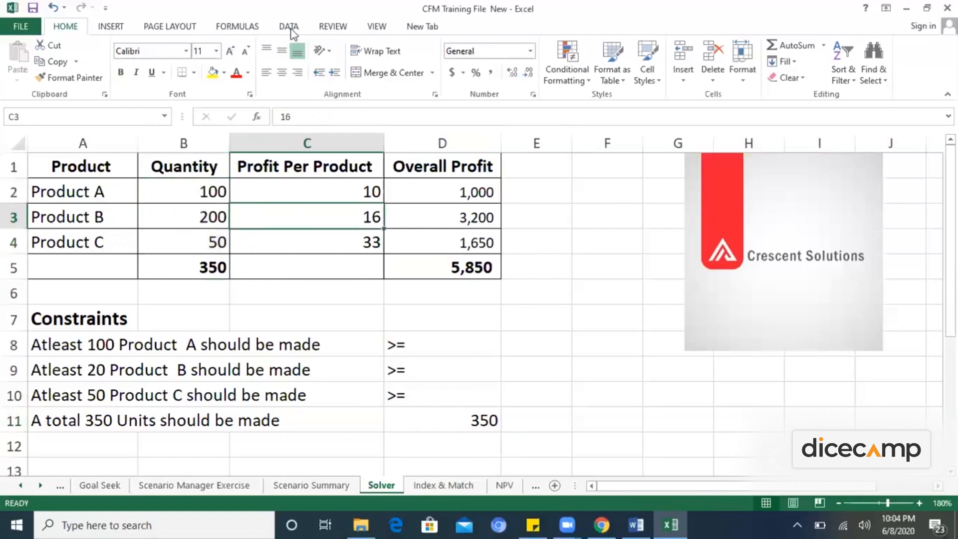
Step: Look at the existing Solver parameters and close them without solving
left_click(289, 28)
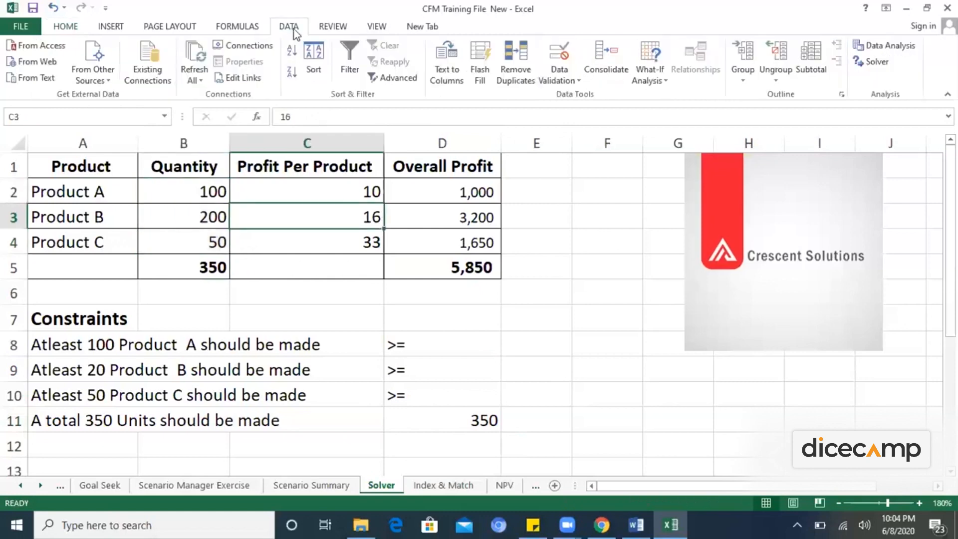
left_click(878, 62)
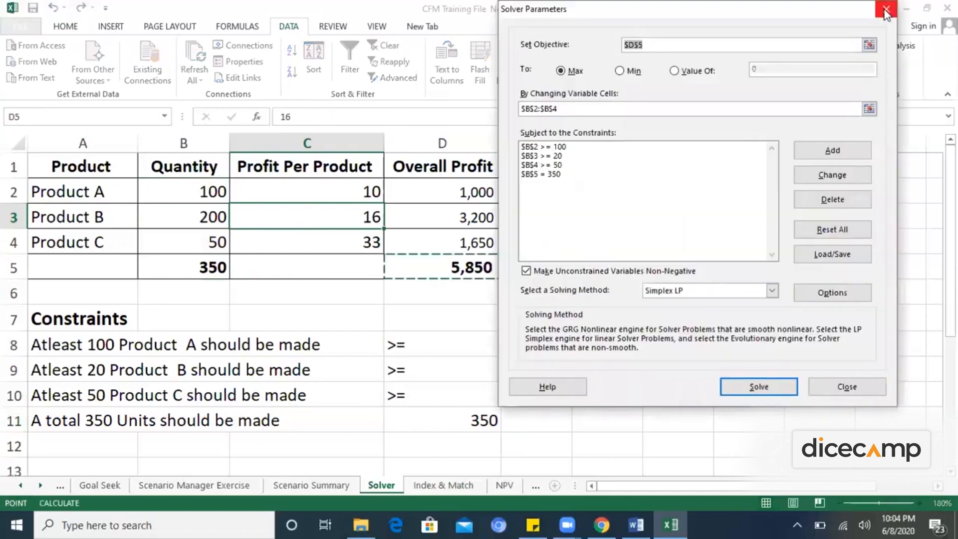
left_click(885, 10)
Step: Check the Solver Add-in entry in the add-ins list of Excel Options and close the options
left_click(20, 26)
left_click(46, 339)
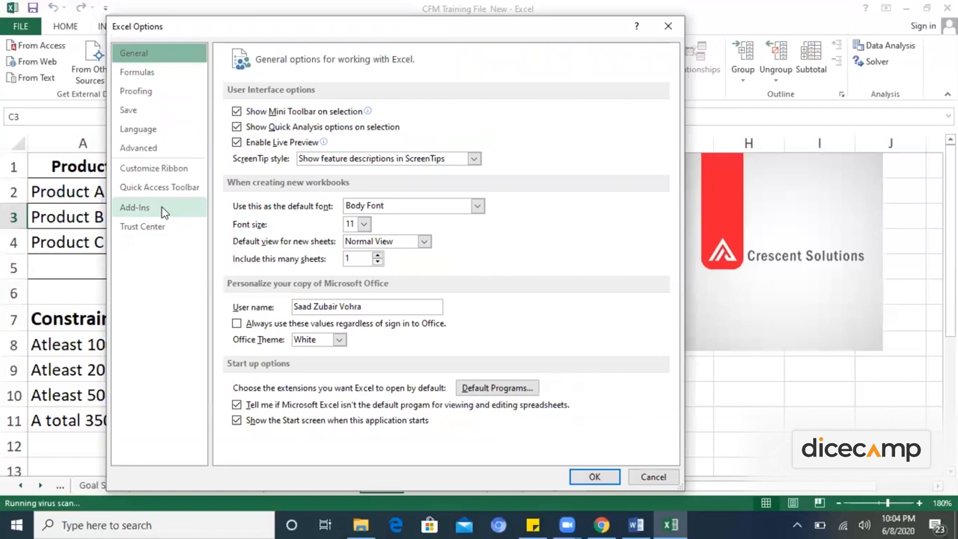
left_click(162, 208)
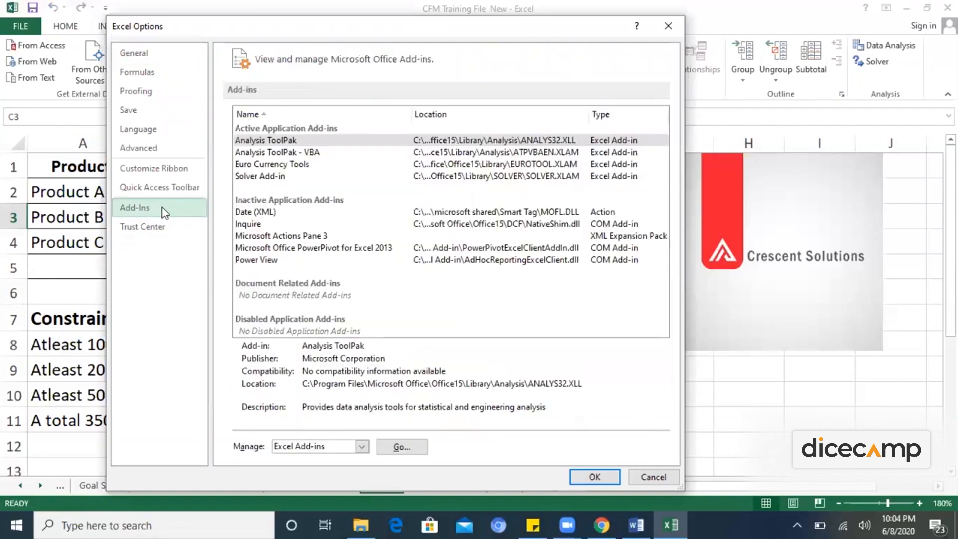
left_click(281, 177)
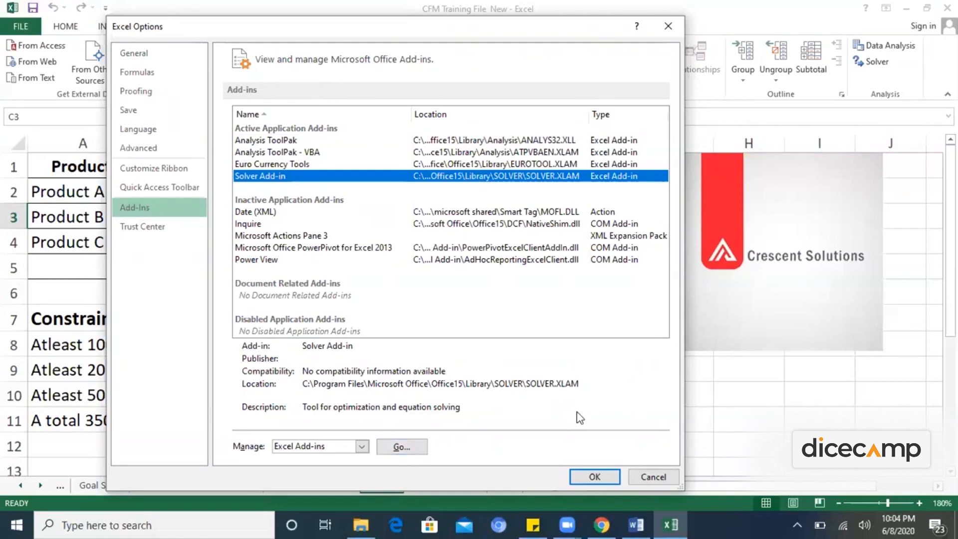
left_click(665, 31)
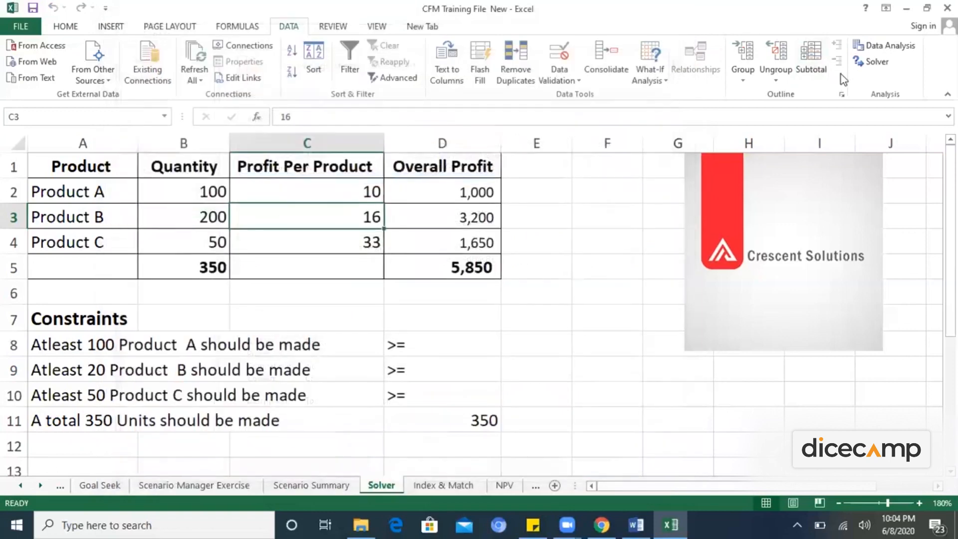
Step: Reset all Solver options and cell selections in the Solver parameters
left_click(878, 66)
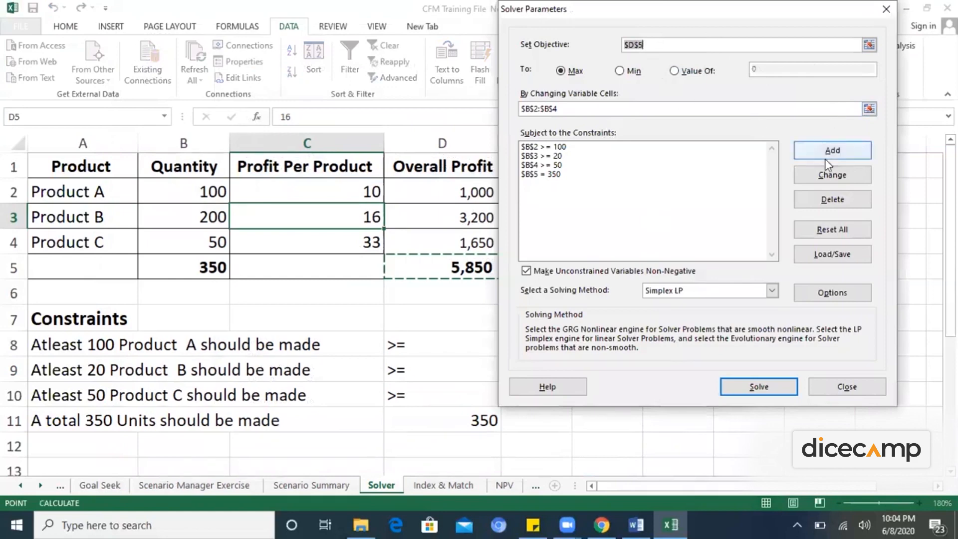
left_click(831, 231)
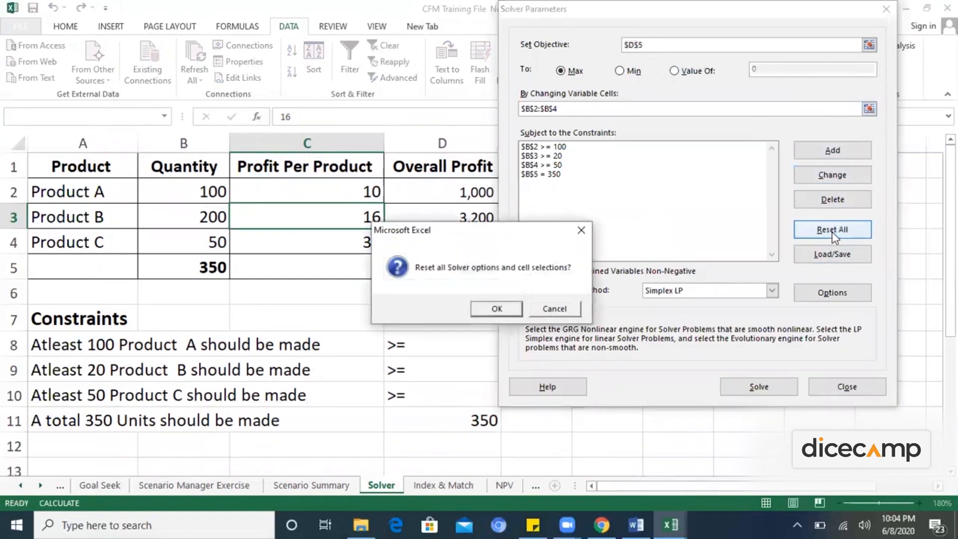
left_click(497, 309)
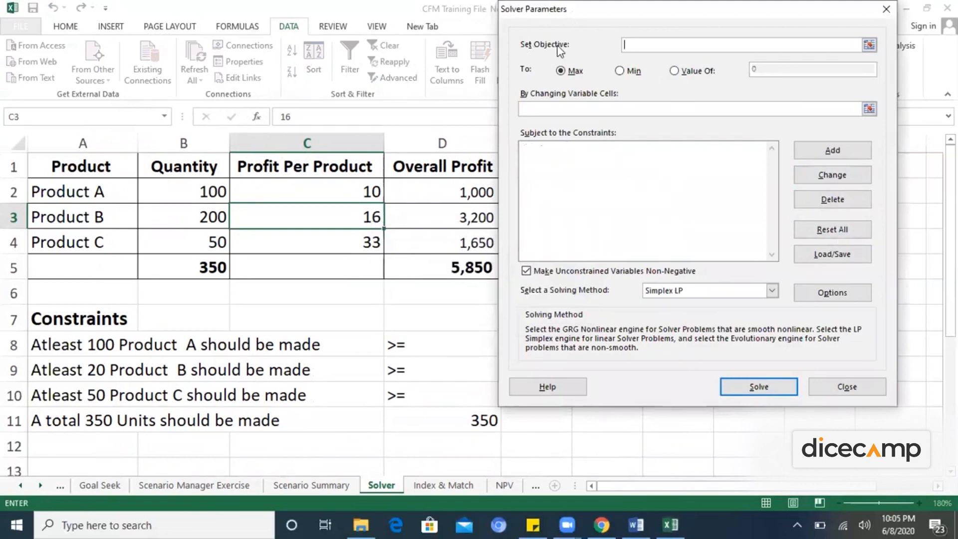
Step: Set the Solver objective to total profit cell D5 and the changing variable cells to quantities B2:B4
left_click_drag(614, 12, 638, 12)
left_click(434, 264)
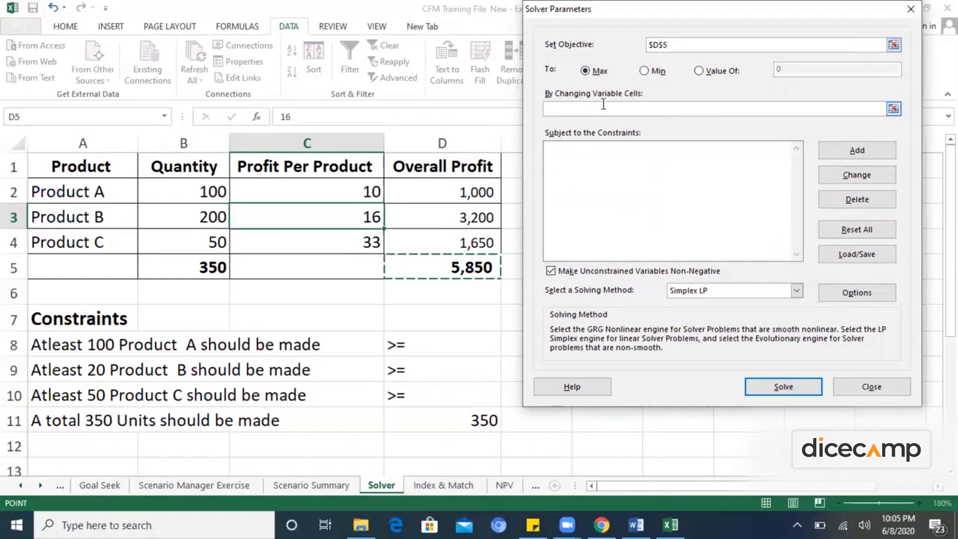
left_click(891, 111)
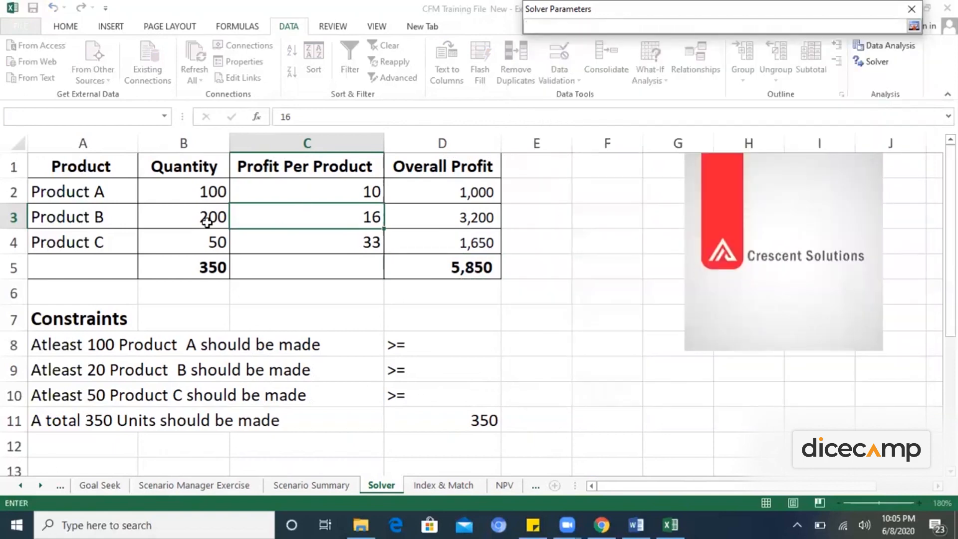
left_click(215, 197)
left_click_drag(214, 197, 212, 241)
key("Return")
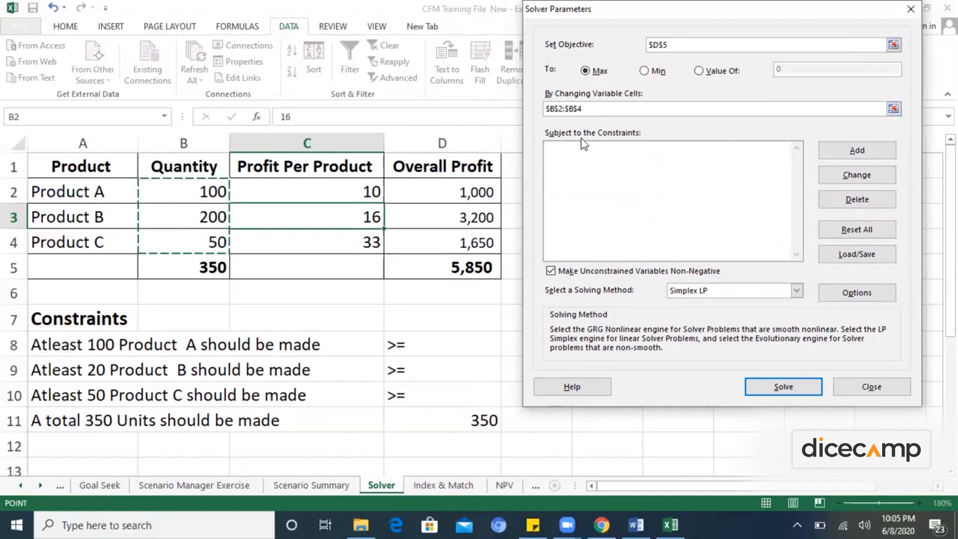
Step: Add a Solver constraint requiring Product A's quantity in B2 to be >= 100
left_click(856, 150)
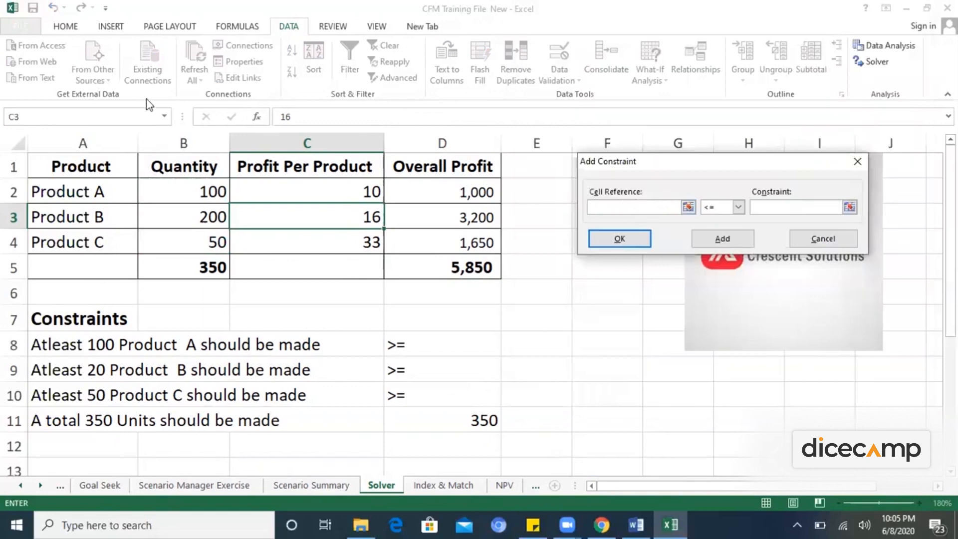
left_click(198, 194)
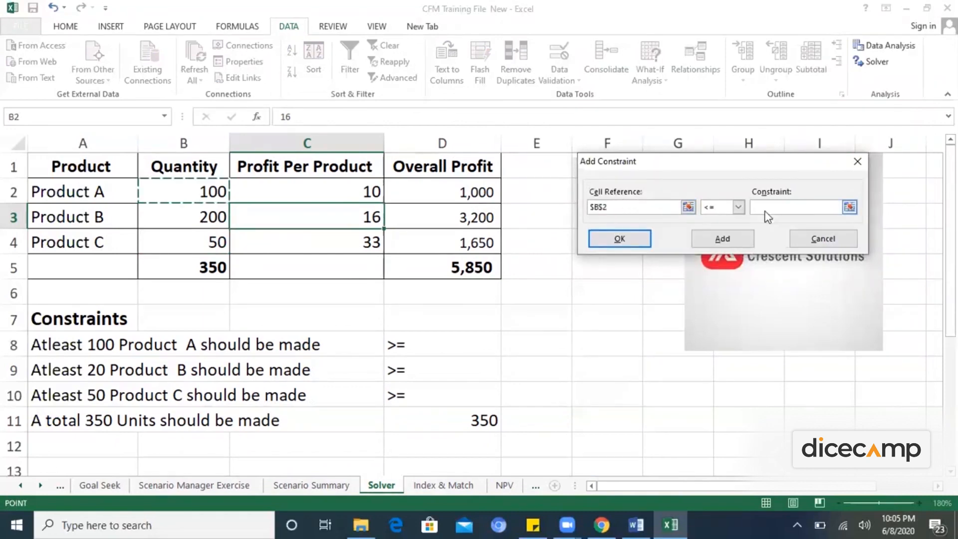
left_click(738, 207)
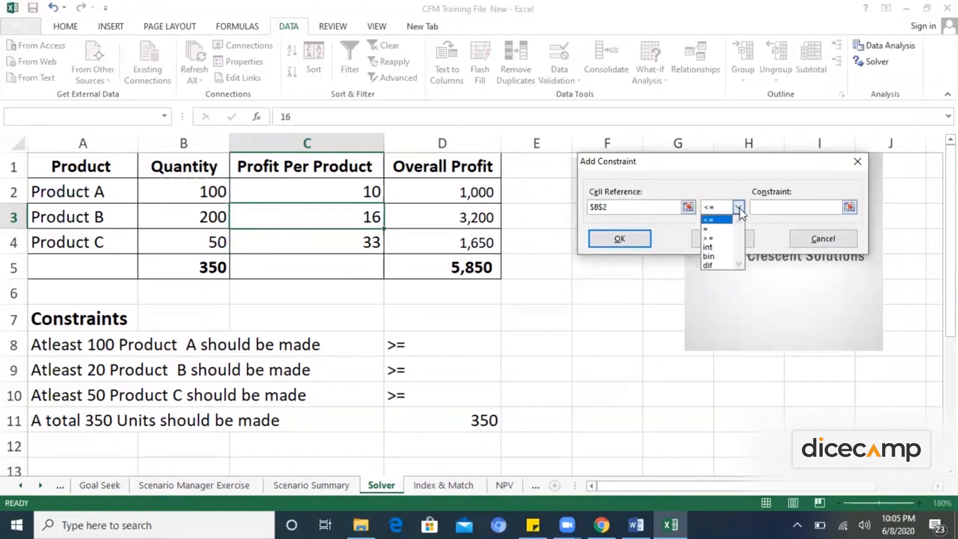
left_click(708, 238)
left_click(770, 212)
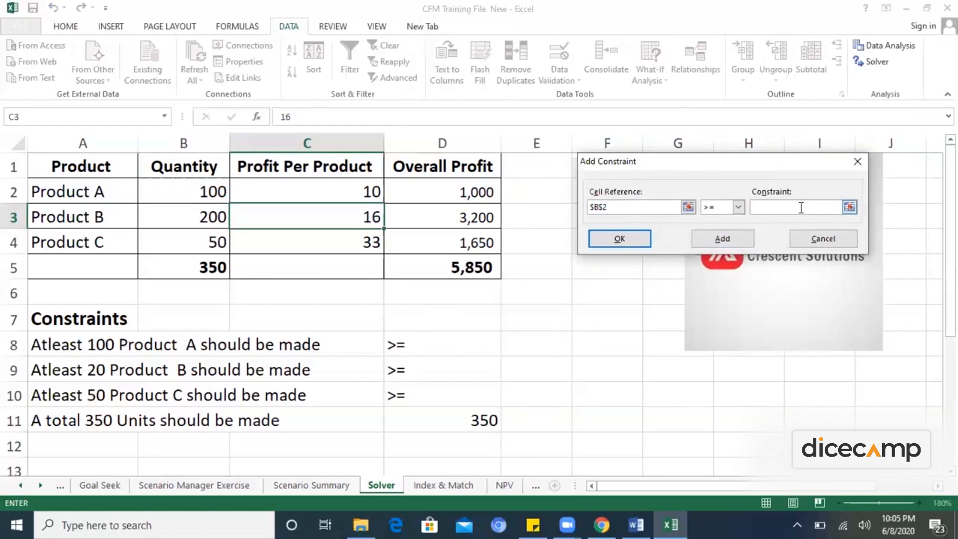
type("100")
left_click(625, 241)
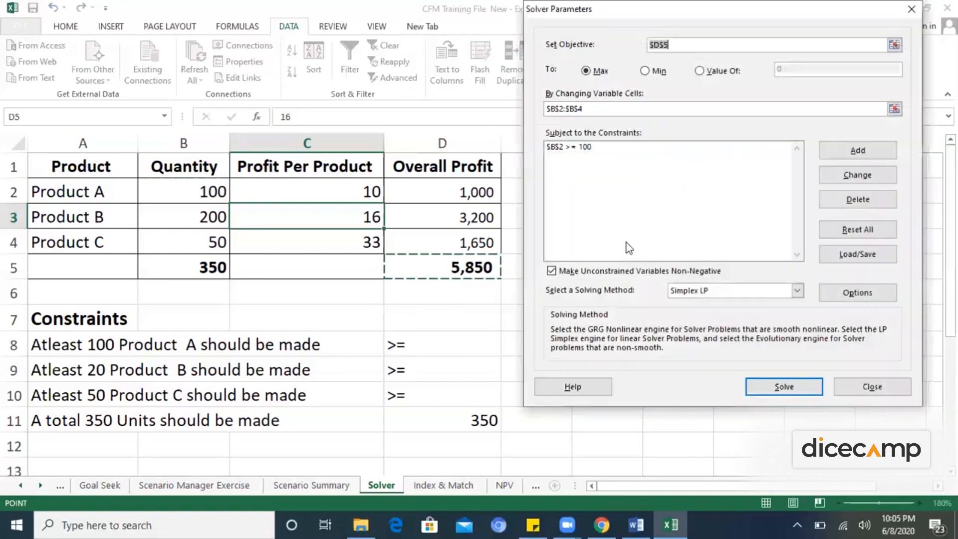
Step: Add a Solver constraint requiring Product B's quantity in B3 to be >= 20
left_click(871, 147)
left_click_drag(276, 207, 195, 205)
left_click(195, 205)
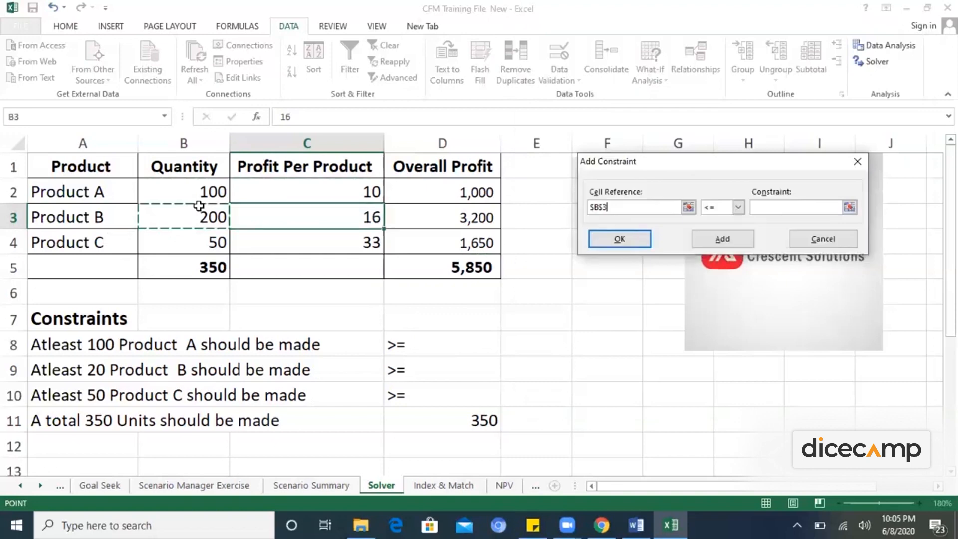
left_click(741, 207)
left_click(722, 235)
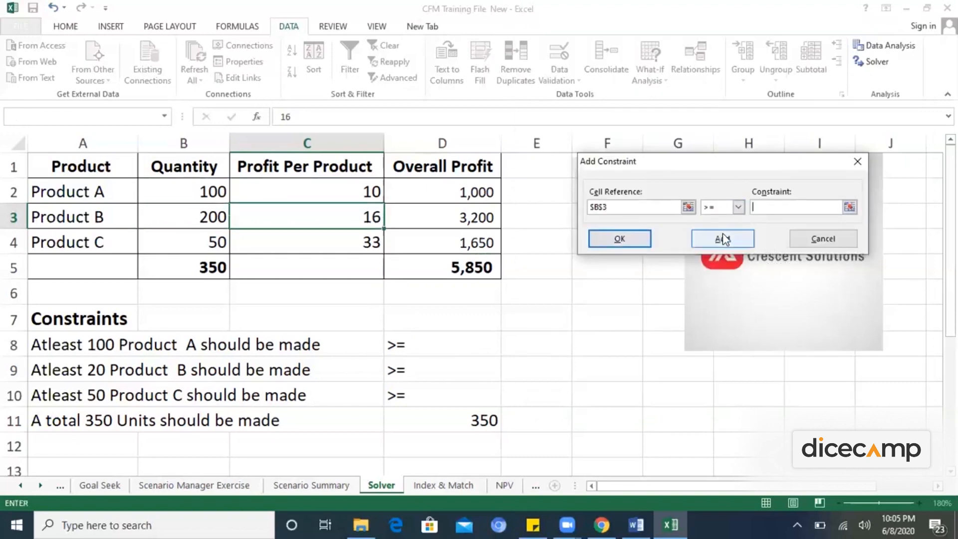
type("20")
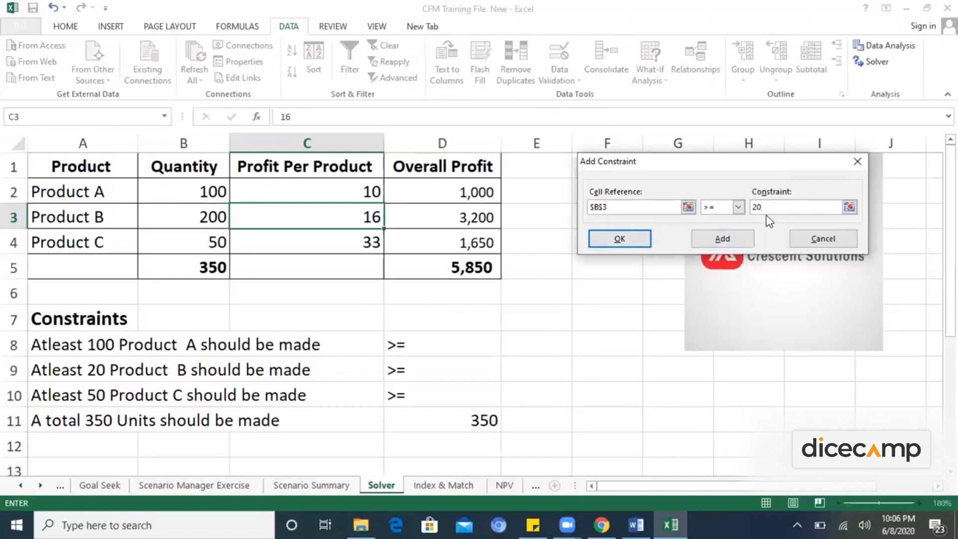
key("Return")
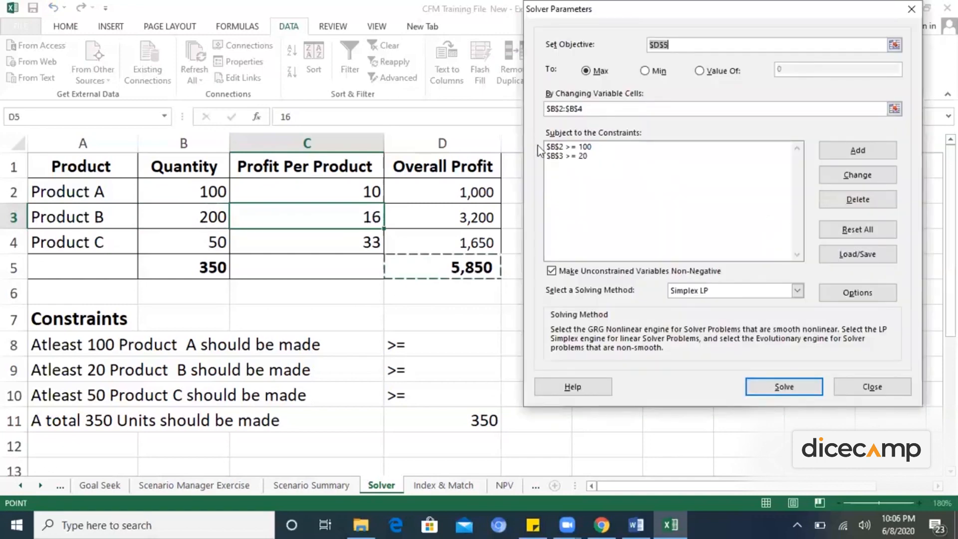
Step: Add a Solver constraint requiring Product C's quantity in B4 to be >= 50
left_click(870, 150)
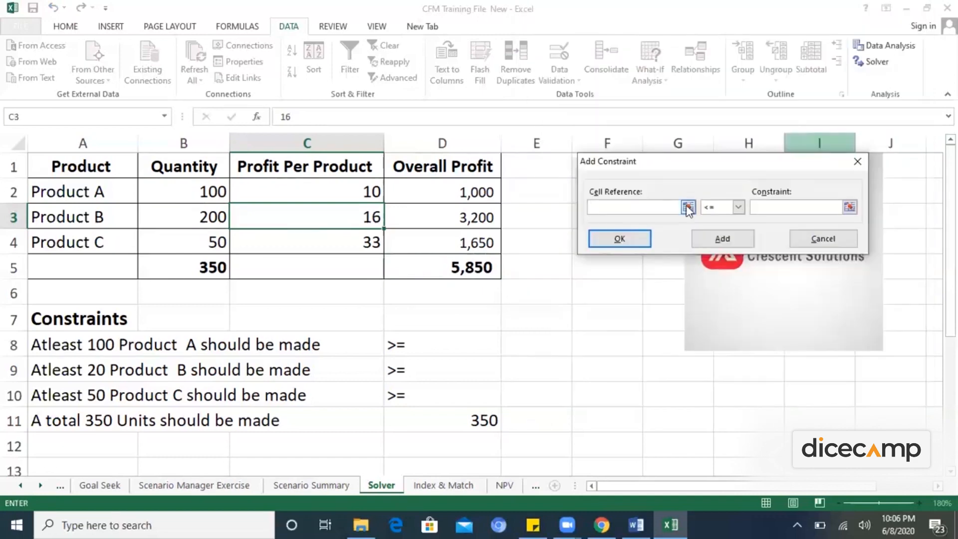
left_click(687, 208)
left_click(197, 235)
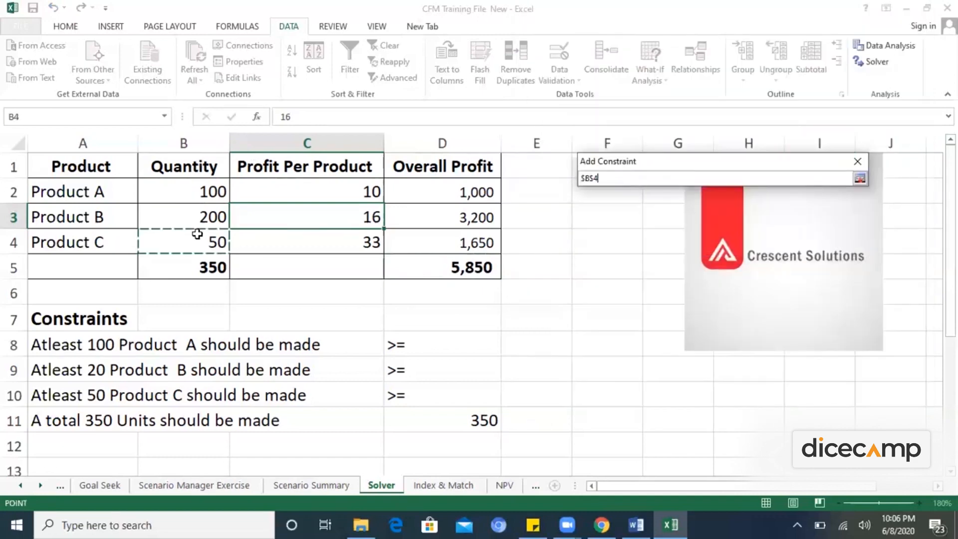
key("Return")
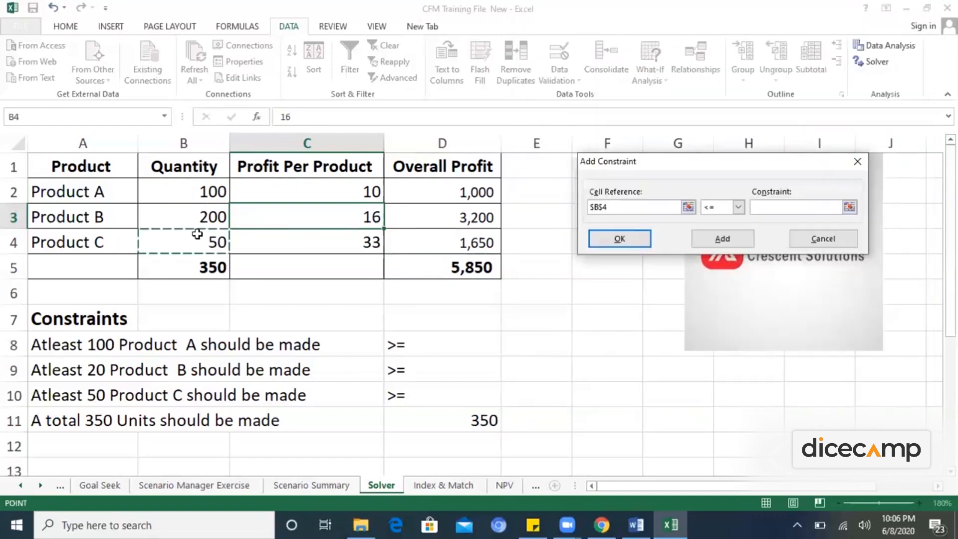
left_click(738, 207)
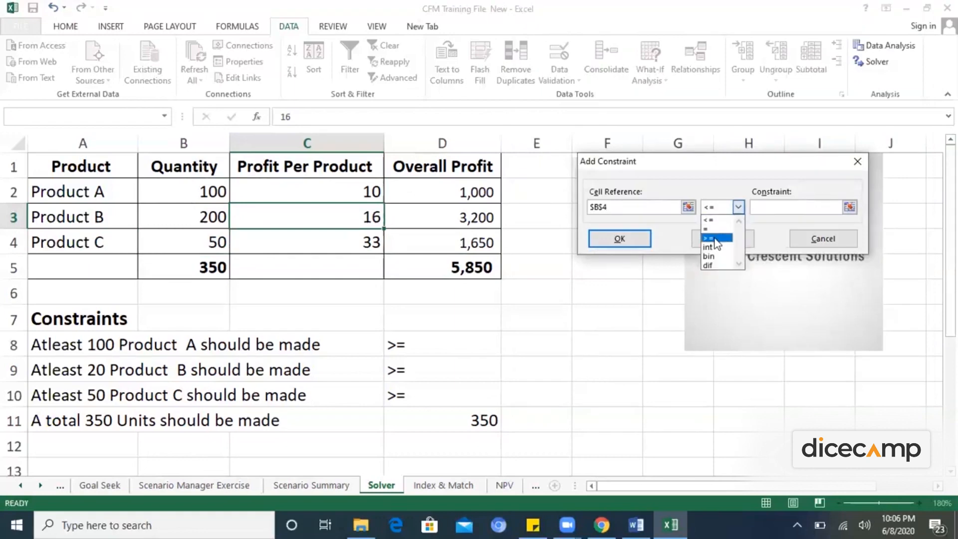
left_click(712, 238)
left_click(763, 208)
type("50")
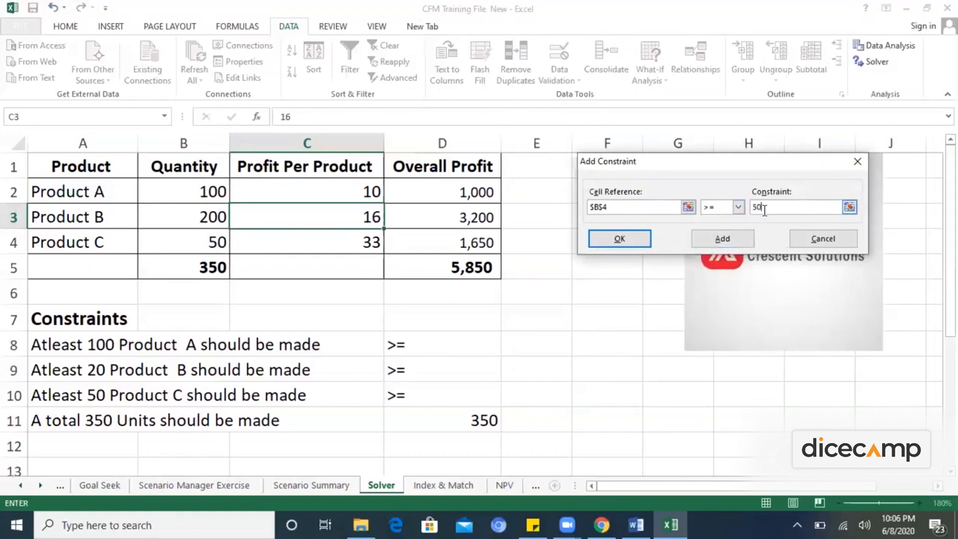
left_click(629, 237)
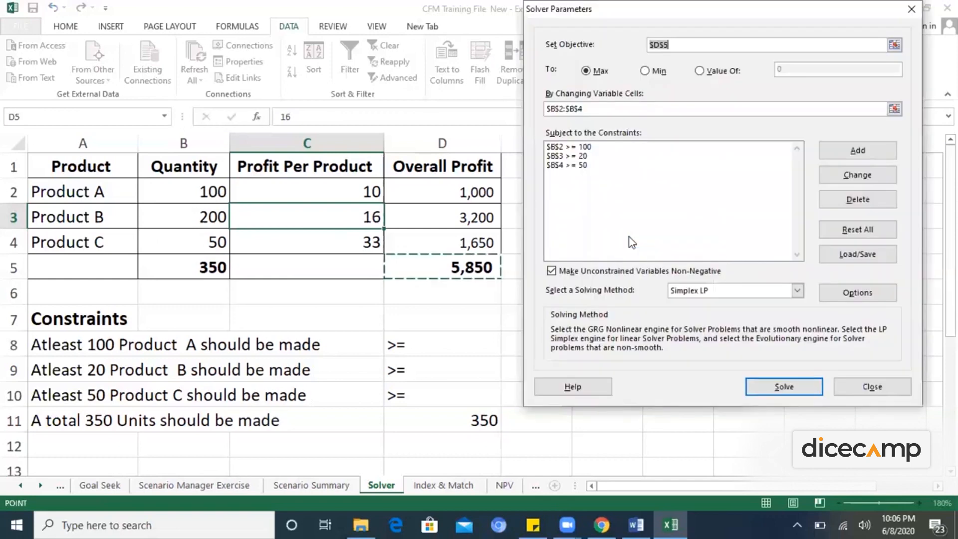
Step: Add a Solver constraint requiring the total quantity in B5 to be = 350
left_click(847, 155)
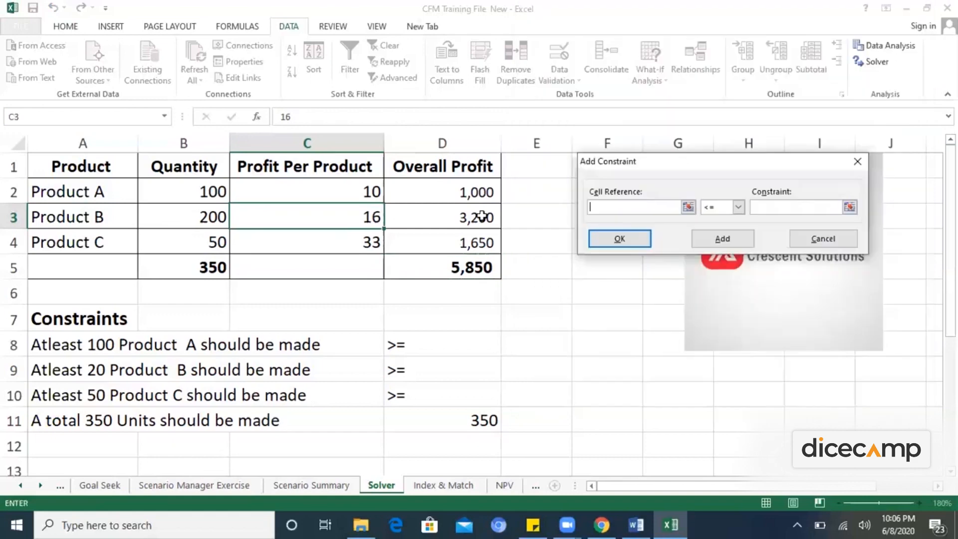
left_click(207, 268)
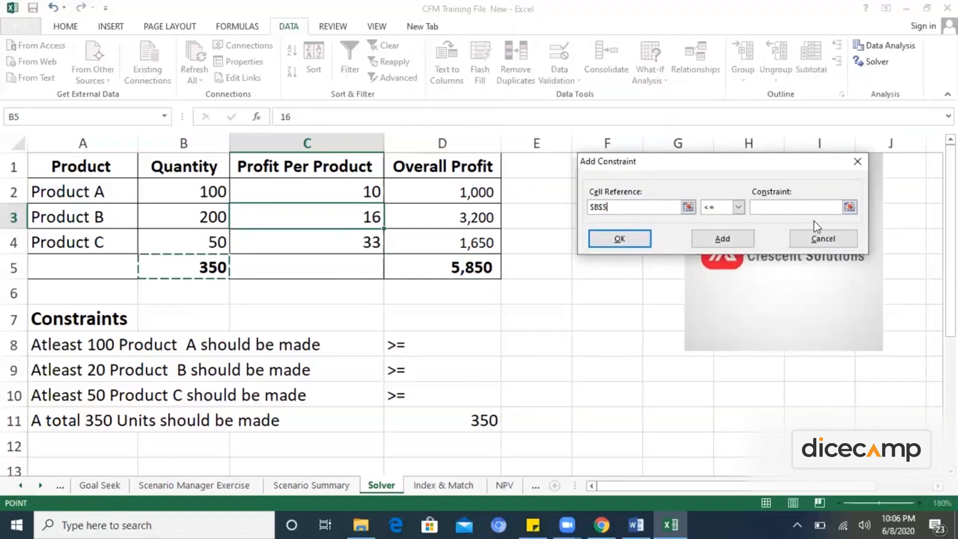
left_click(738, 207)
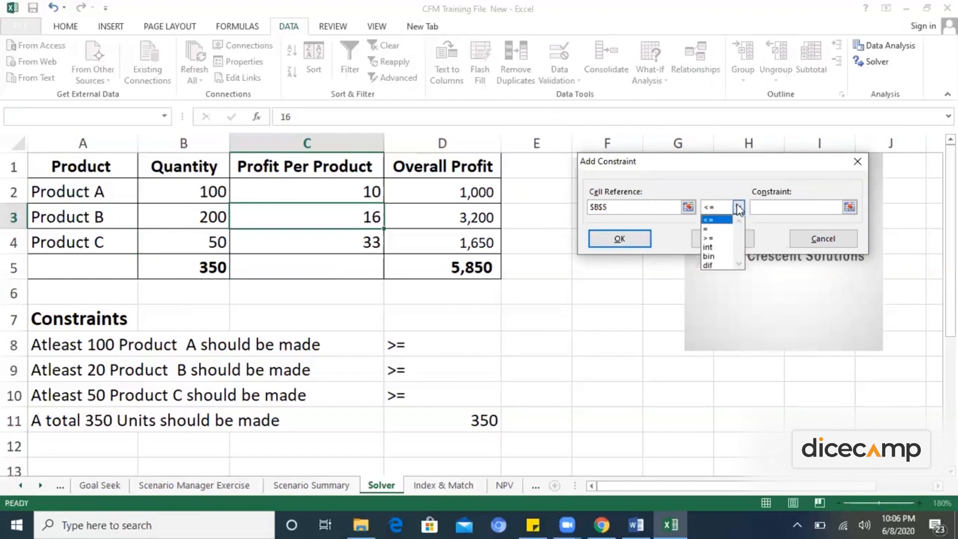
left_click(723, 229)
type("350")
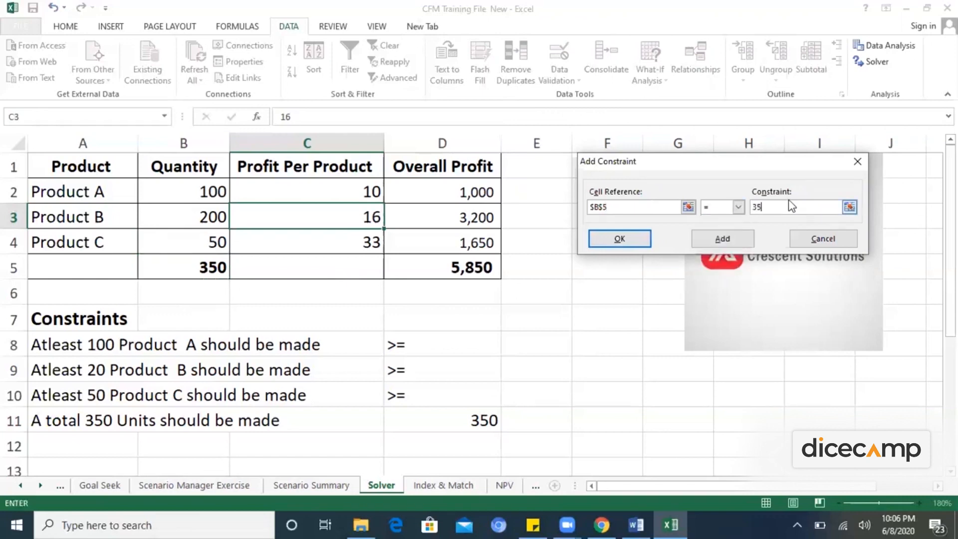
left_click(618, 244)
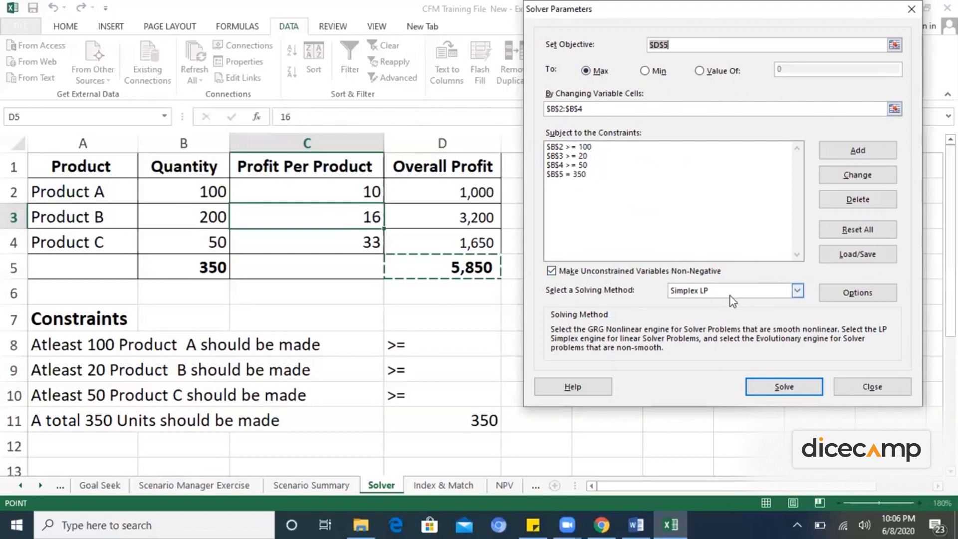
Step: Choose Simplex LP as the solving method and solve the model
left_click(796, 290)
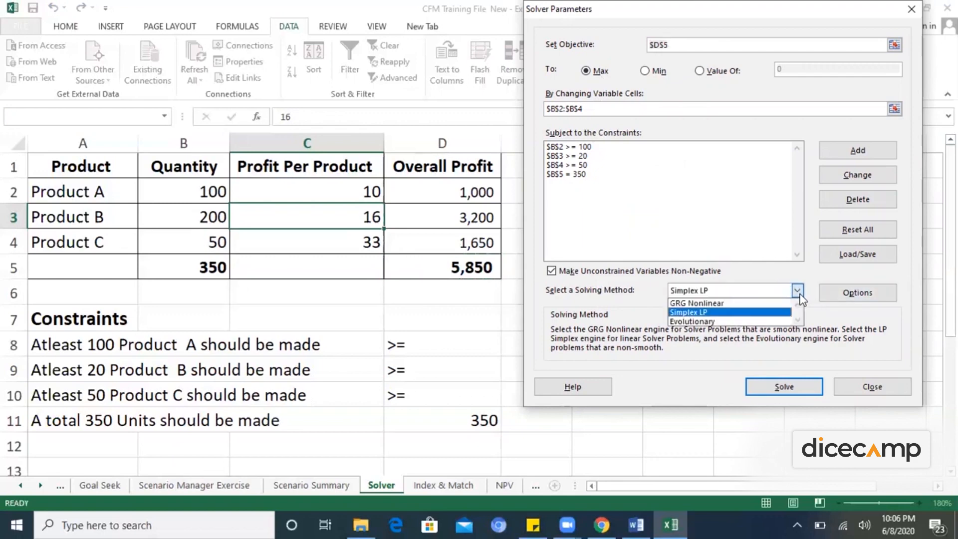
left_click(757, 312)
left_click(777, 382)
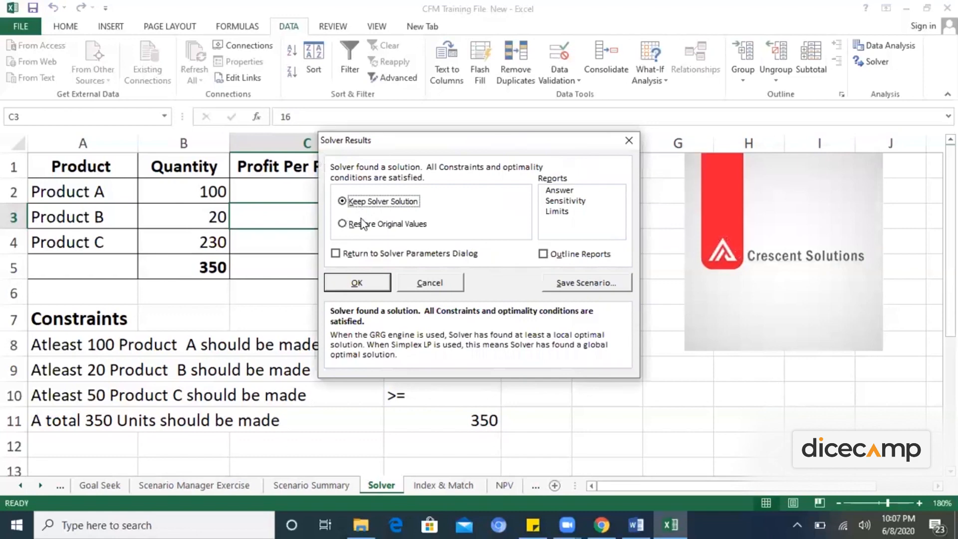
Step: Restore the original values in the worksheet and create an Answer report from the Solver results
left_click(345, 224)
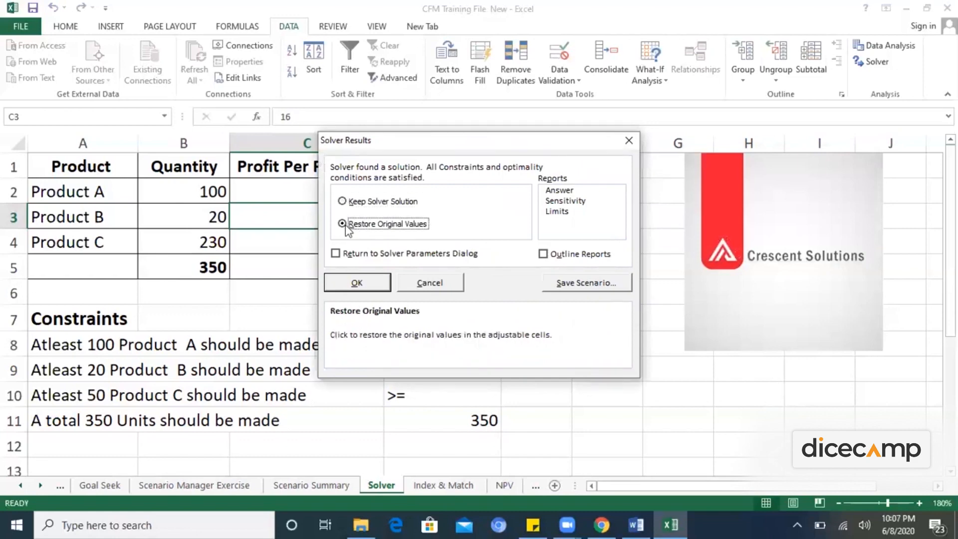
left_click(566, 192)
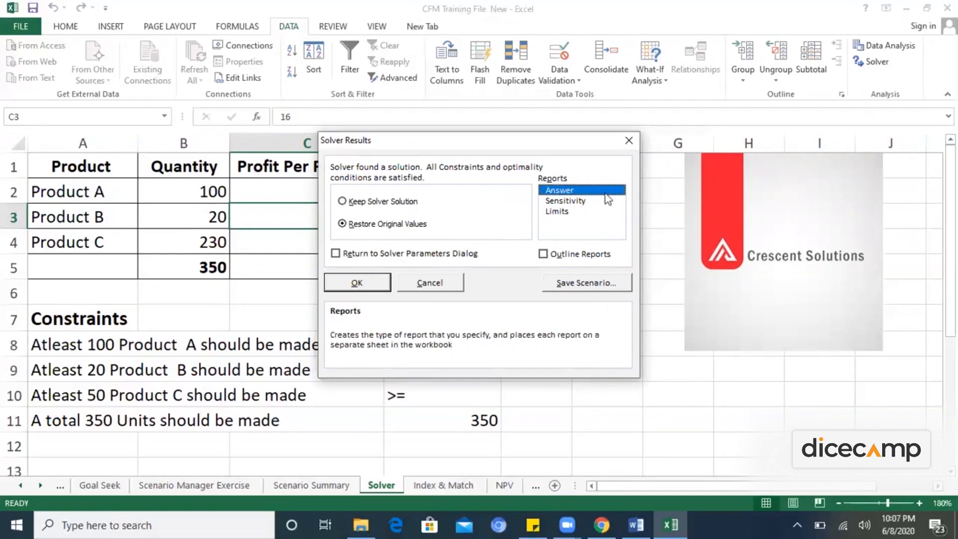
left_click(370, 283)
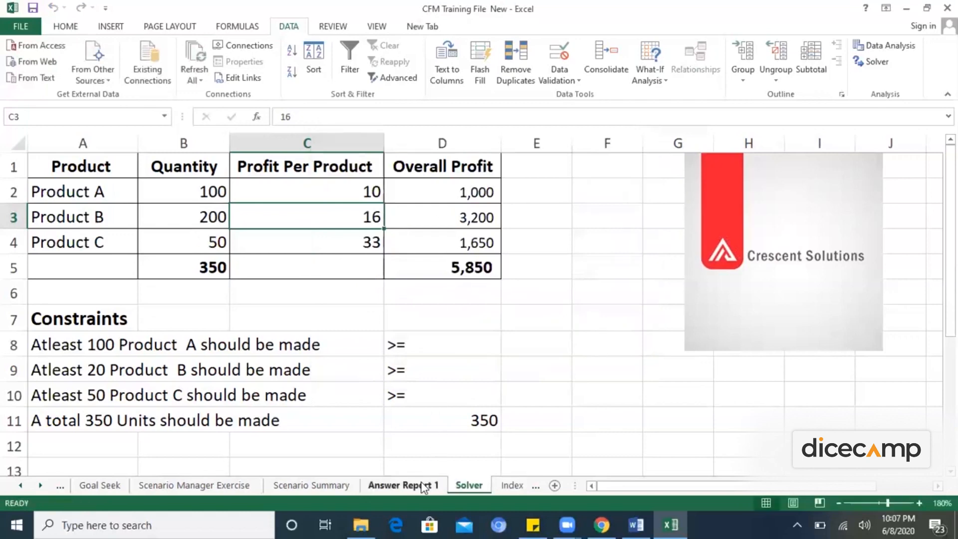
Step: Open the Answer Report 1 sheet and compare the original and final values of the overall profit objective
left_click(424, 486)
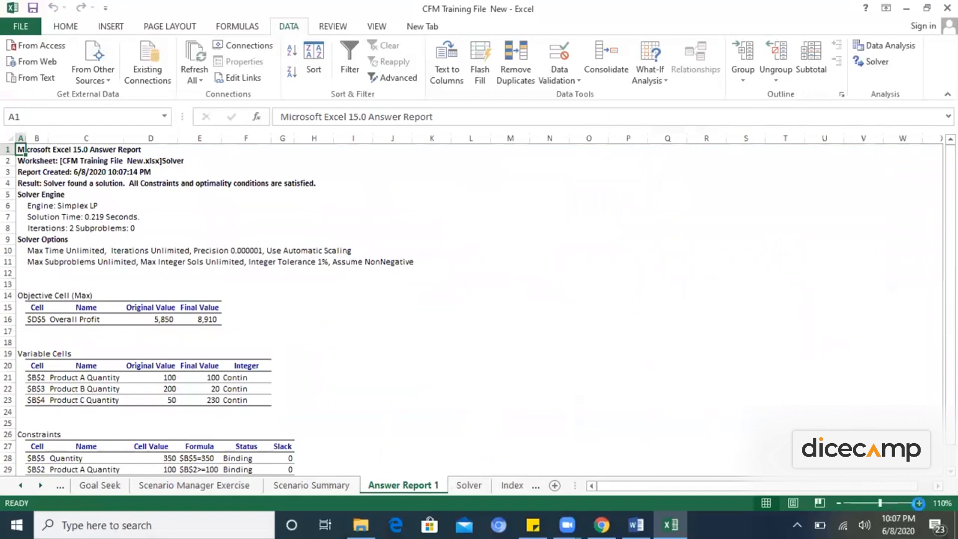
left_click(919, 503)
left_click(918, 503)
left_click(919, 503)
left_click(919, 502)
left_click(919, 503)
left_click(918, 502)
left_click(918, 502)
left_click(919, 503)
left_click(918, 503)
left_click(918, 502)
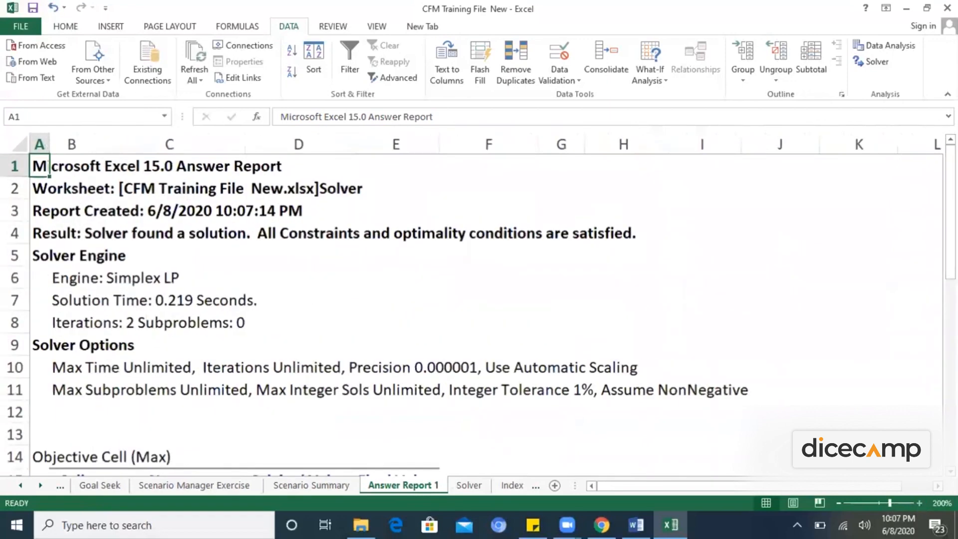
left_click(918, 503)
left_click_drag(950, 203, 950, 328)
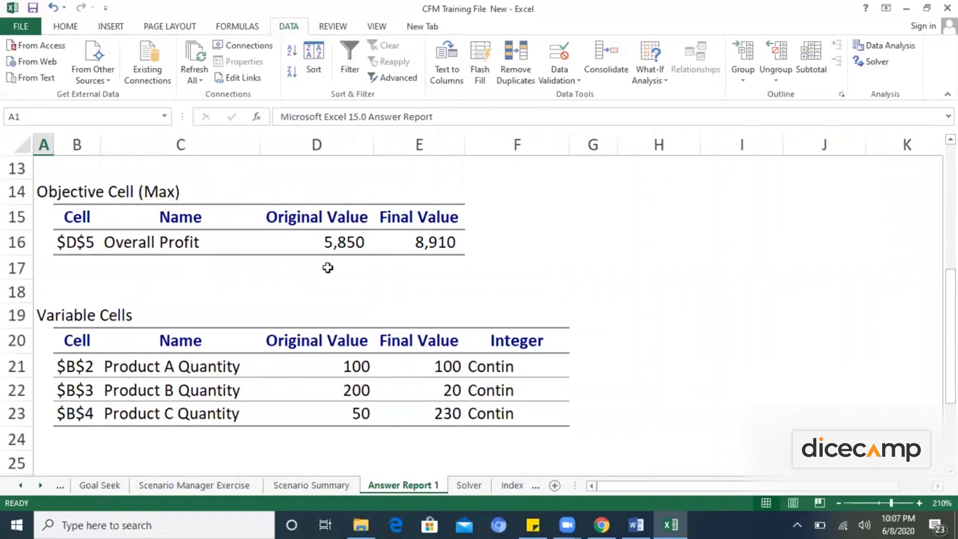
left_click(455, 240)
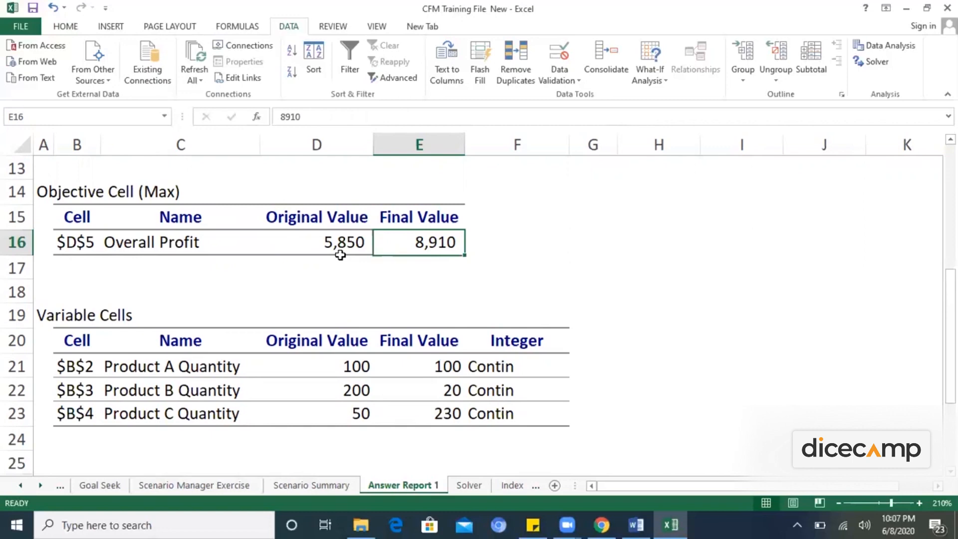
Step: Examine the final quantities of Products A, B and C in the report's variable cells against the final overall profit
scroll(340, 254, "down", 2)
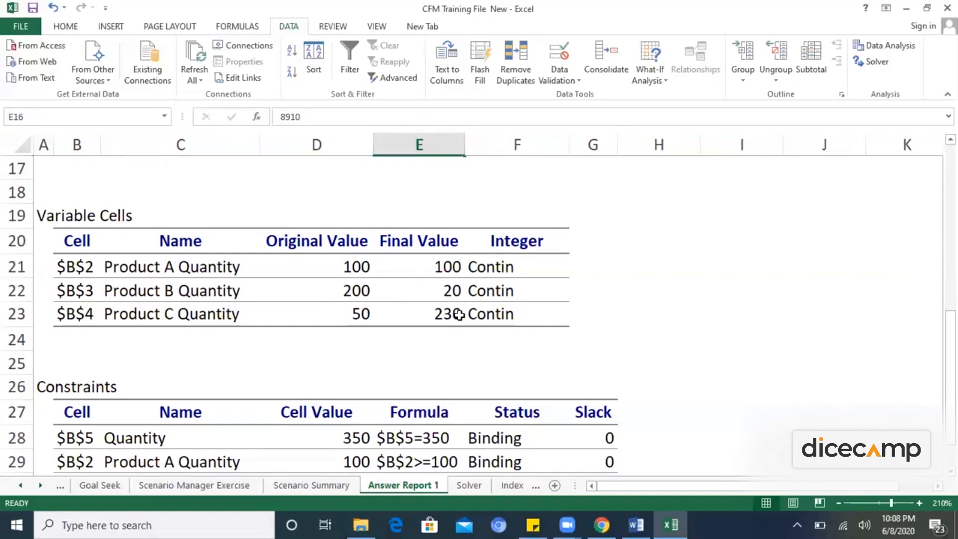
left_click(472, 211)
key("Left")
key("Down")
key("Down")
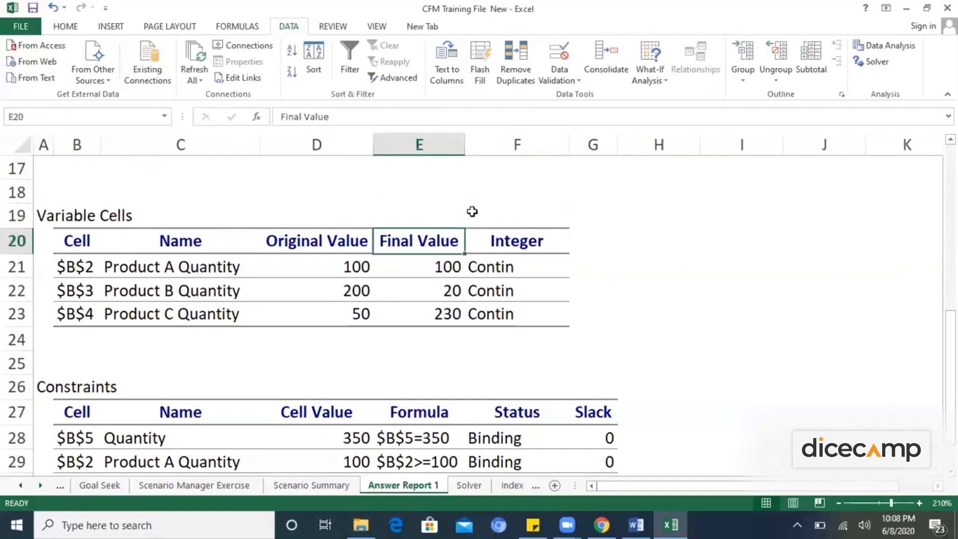
key("Up")
key("Up")
key("Up")
key("Up")
key("Up")
key("Up")
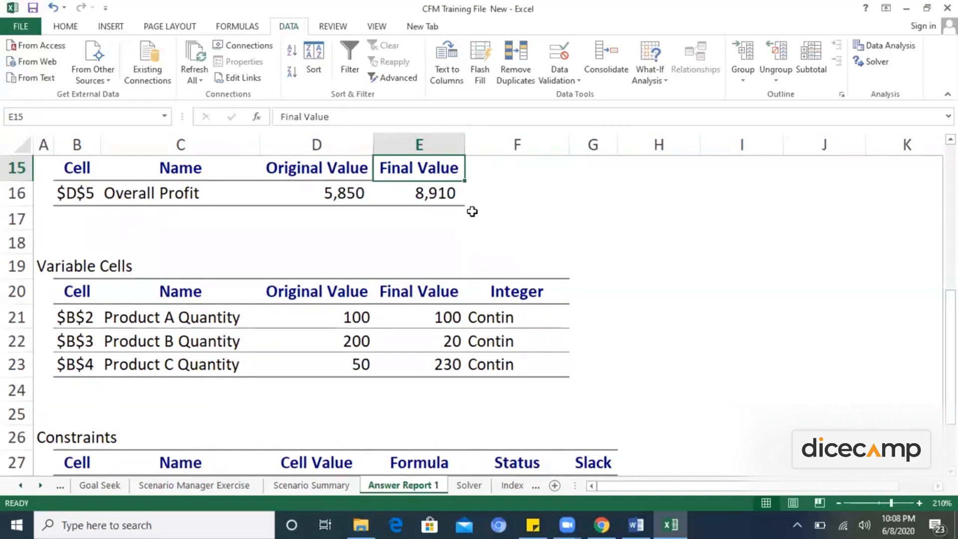
key("Up")
key("Down")
key("Down")
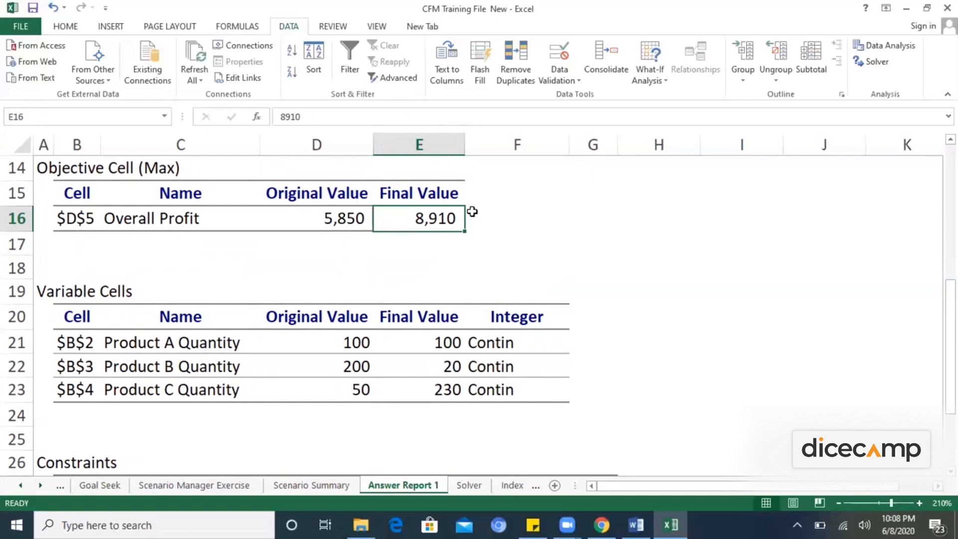
left_click(884, 62)
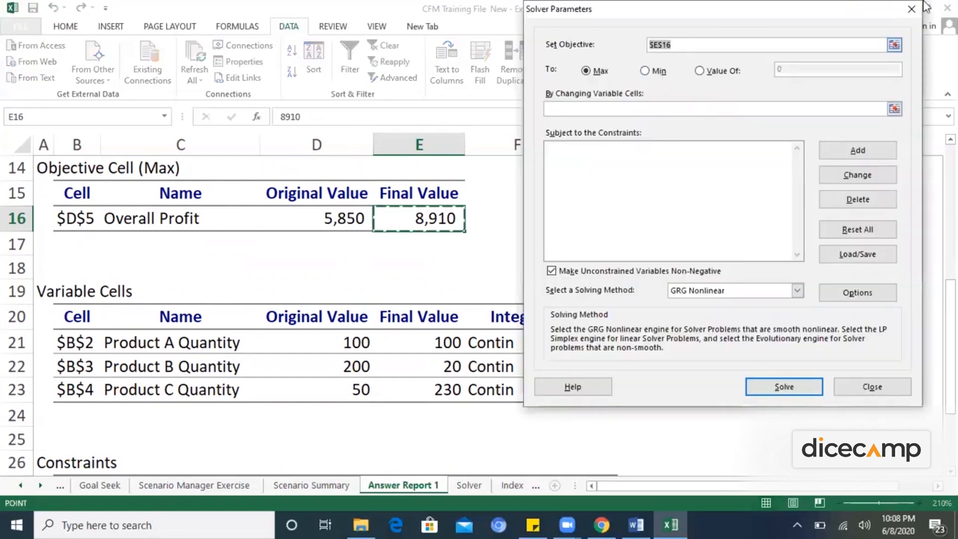
left_click(910, 9)
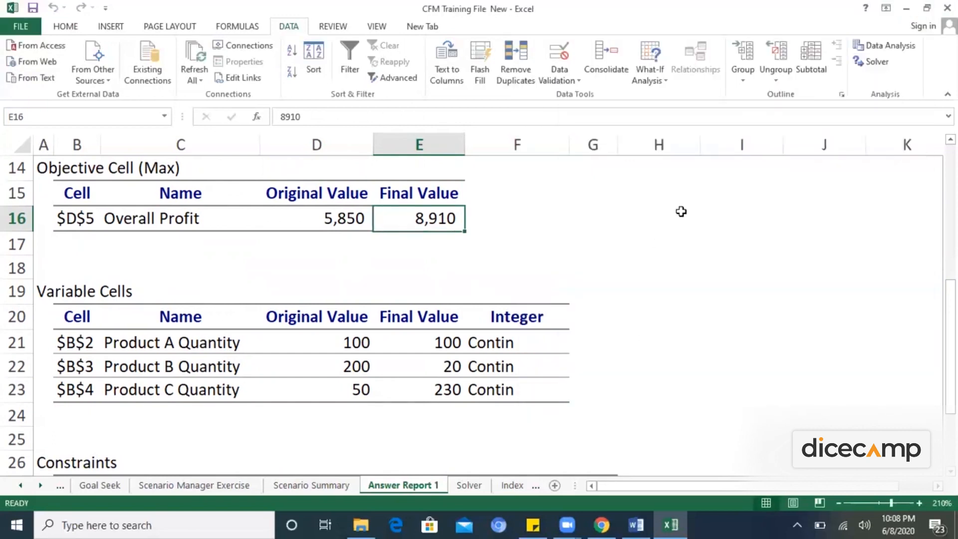